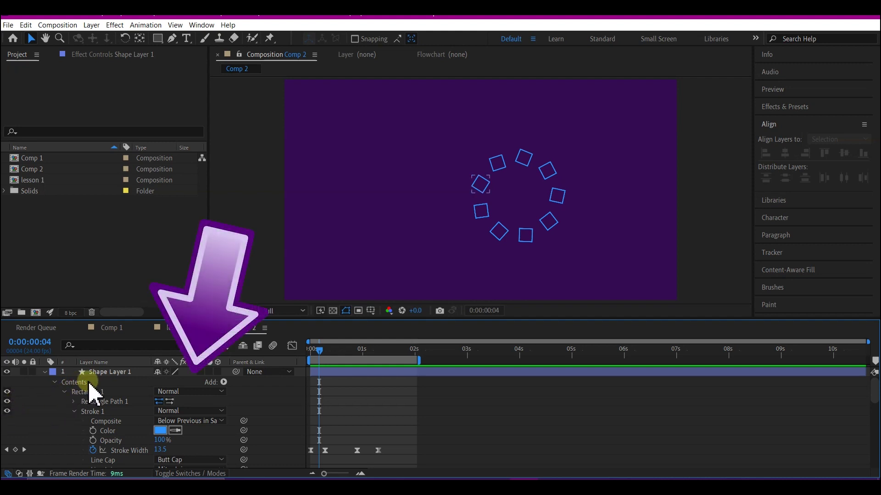
# - Select Shape Layer 1 and hide its expanded property list with U
pyautogui.click(104, 371)
pyautogui.press('u')
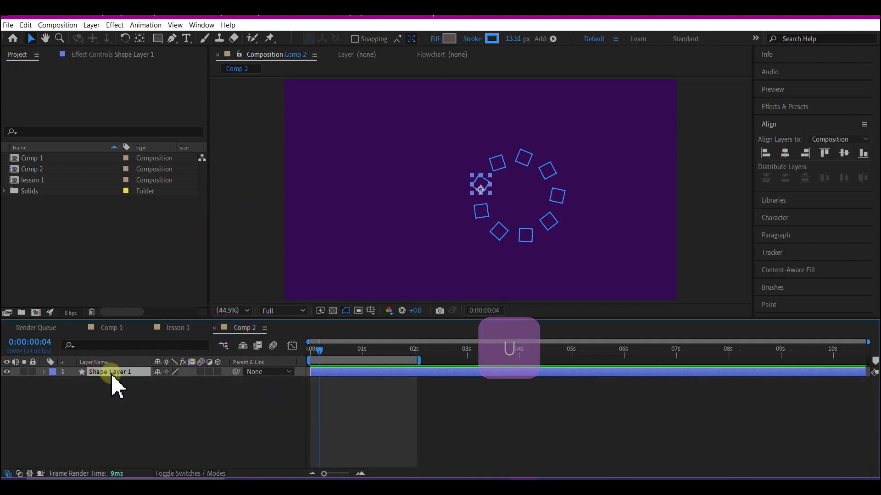
# - Create a new 1920×1080 comp-sized blue solid layer named bg
pyautogui.click(96, 392)
pyautogui.rightClick(118, 399)
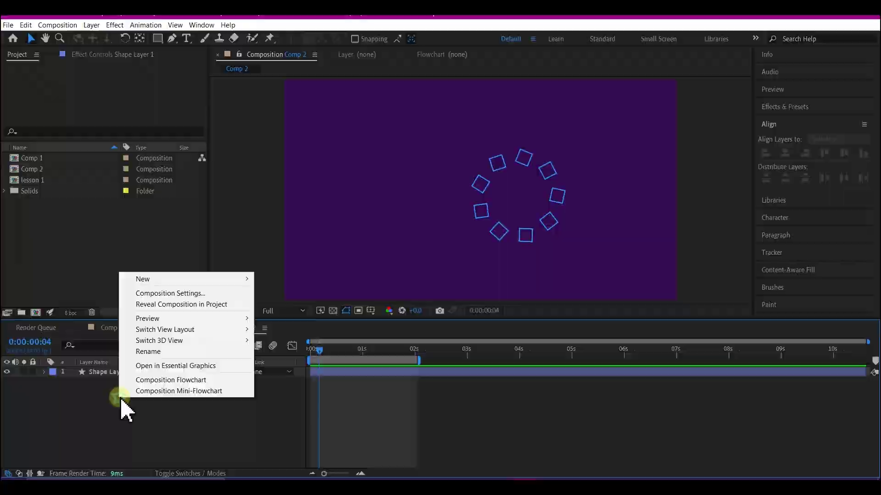
pyautogui.moveTo(248, 32)
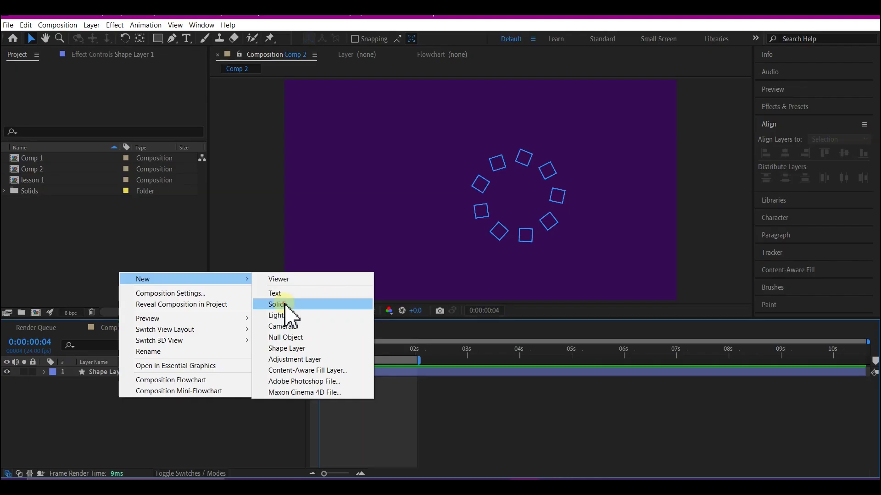
pyautogui.click(564, 90)
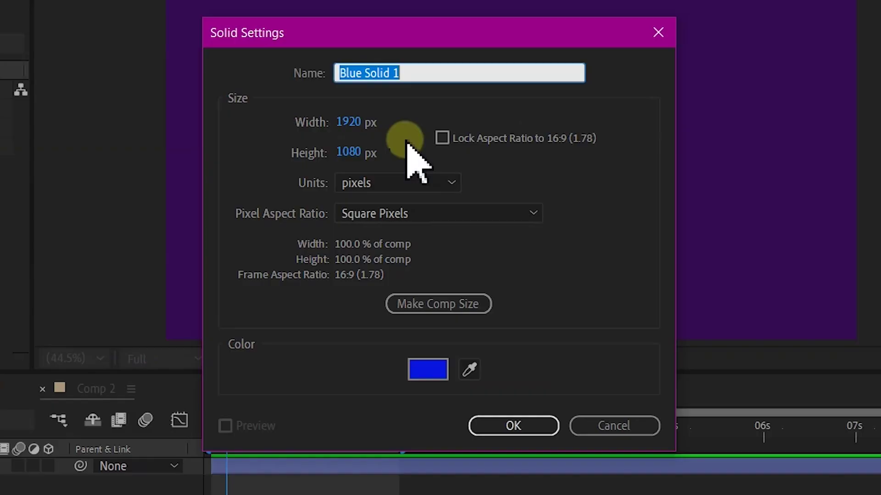
pyautogui.write('bg')
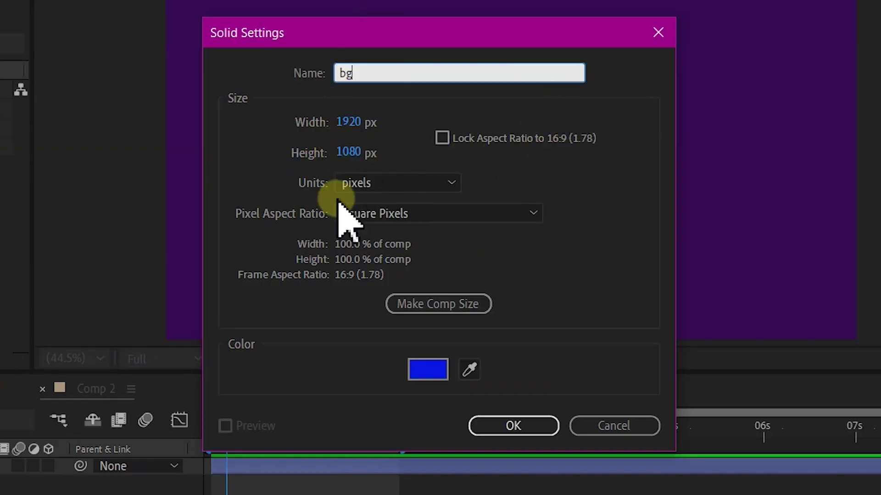
pyautogui.click(440, 304)
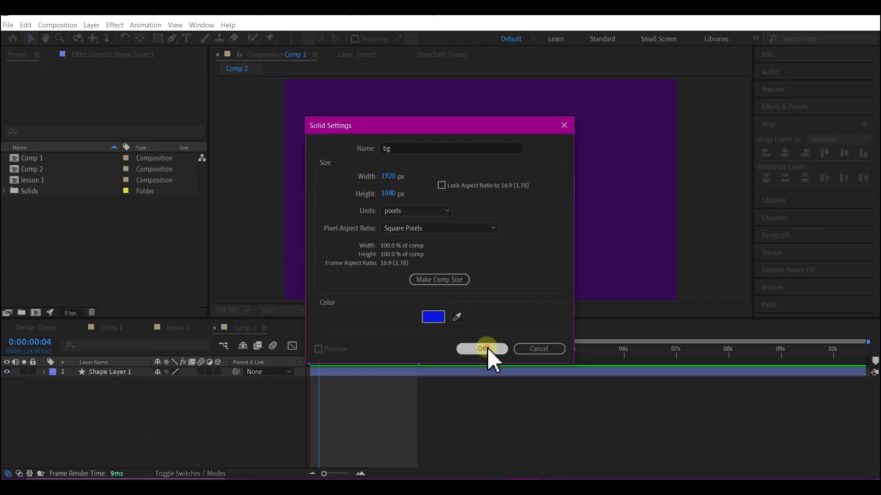
pyautogui.click(513, 426)
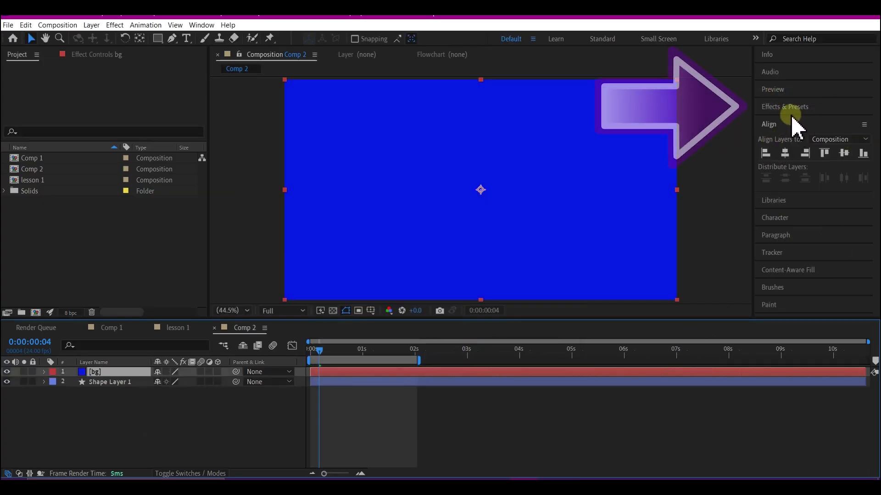
# - Search Effects & Presets for ramp and apply Gradient Ramp to the bg layer
pyautogui.click(805, 108)
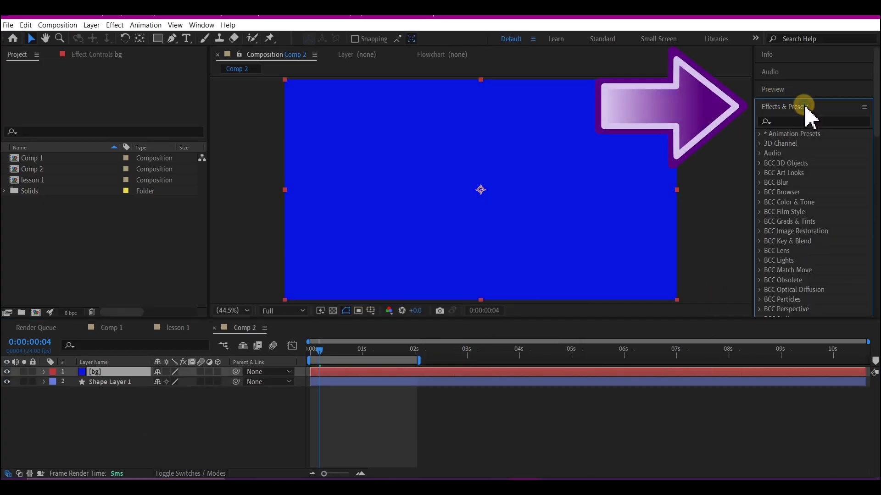
pyautogui.click(788, 122)
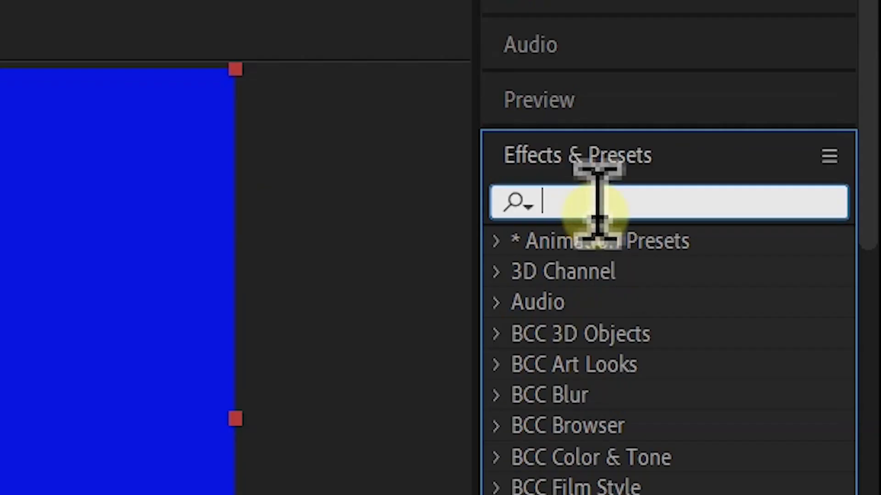
pyautogui.write('ramp')
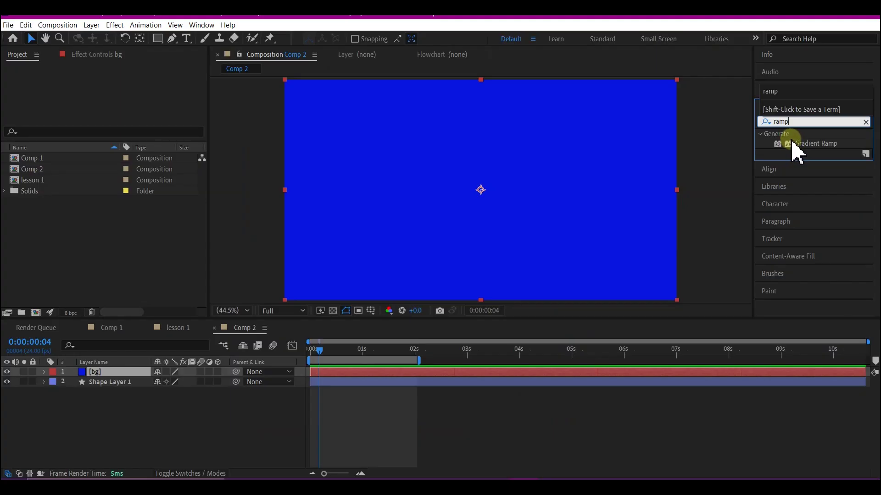
pyautogui.moveTo(792, 145); pyautogui.dragTo(363, 372)
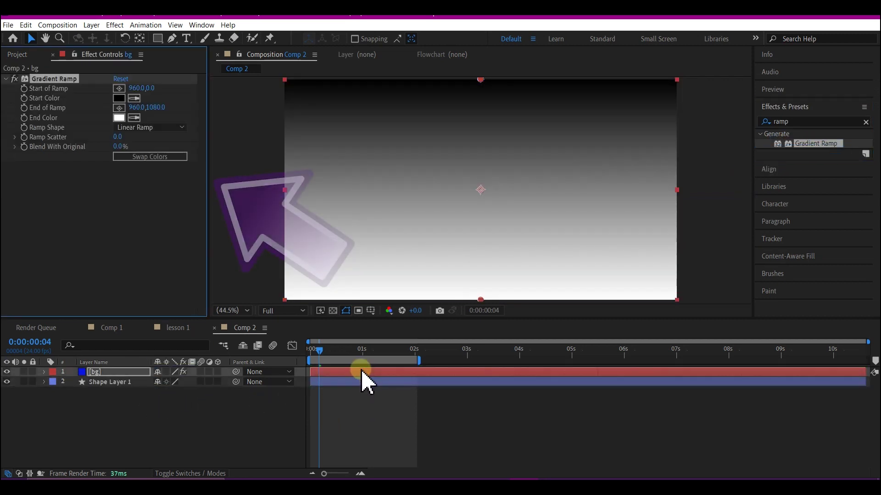
# - Set the ramp's Start Color to black and End Color to dark blue 003C60
pyautogui.click(119, 98)
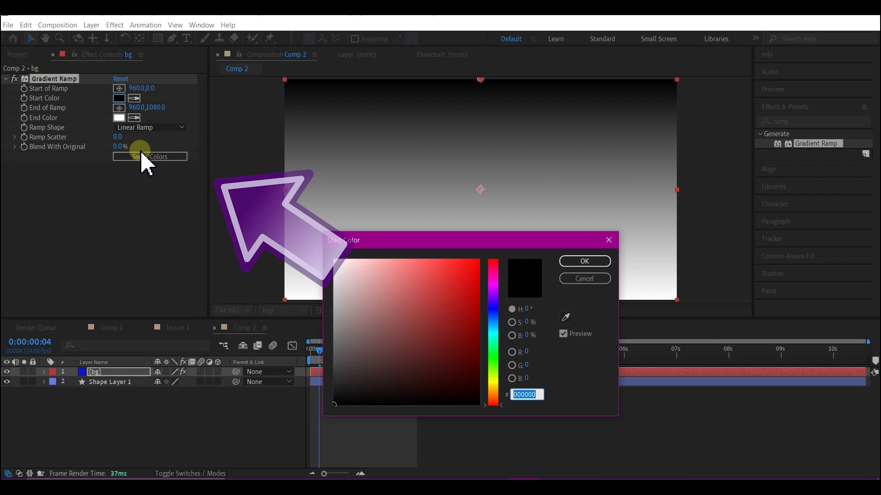
pyautogui.moveTo(495, 321); pyautogui.dragTo(541, 318)
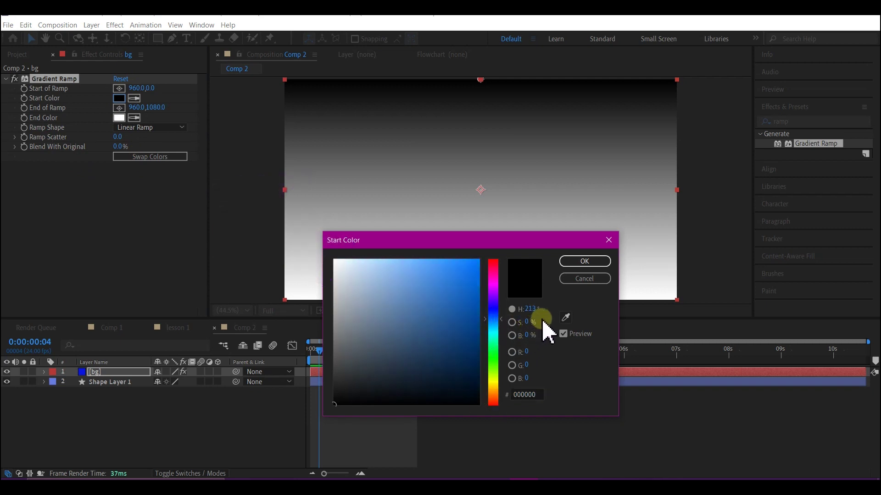
pyautogui.moveTo(455, 367); pyautogui.dragTo(495, 408)
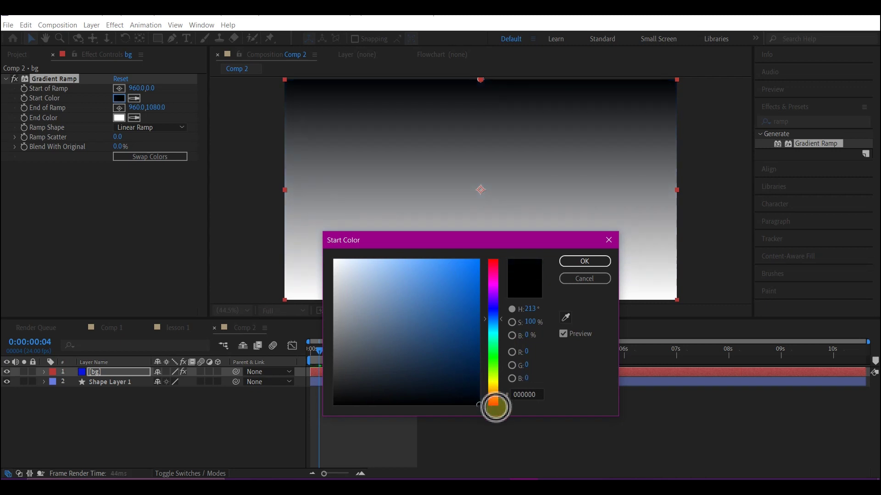
pyautogui.click(585, 261)
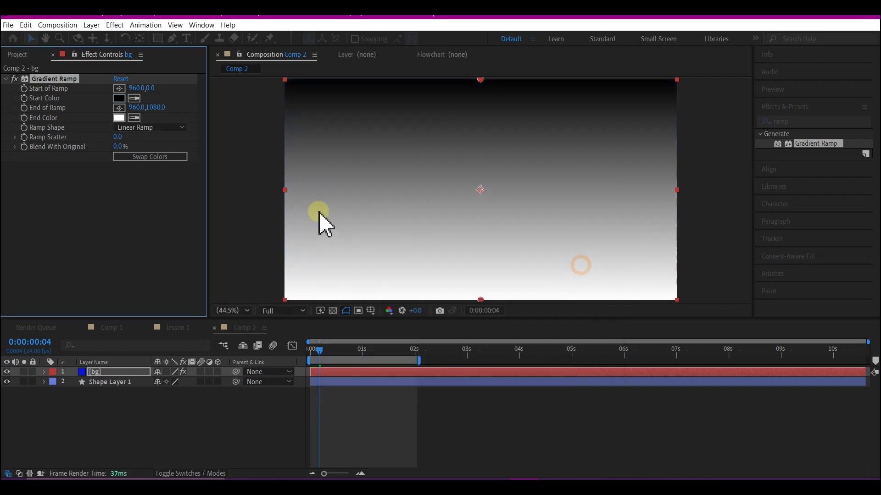
pyautogui.click(119, 118)
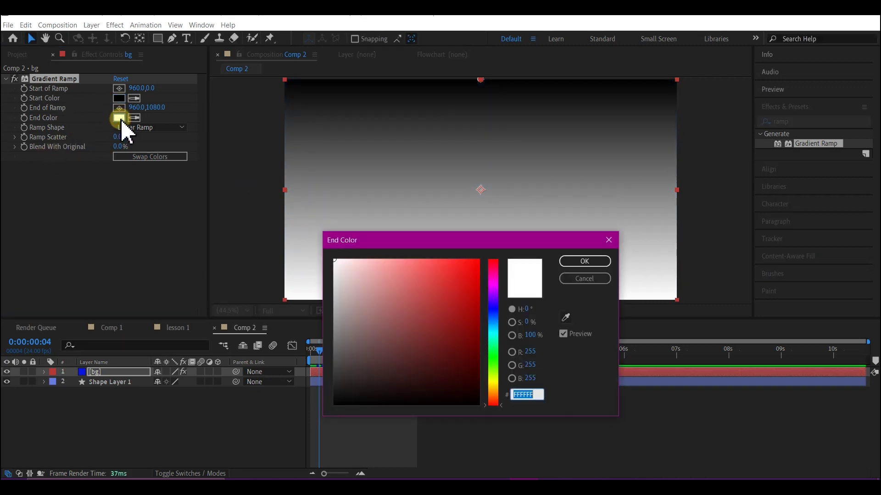
pyautogui.click(493, 324)
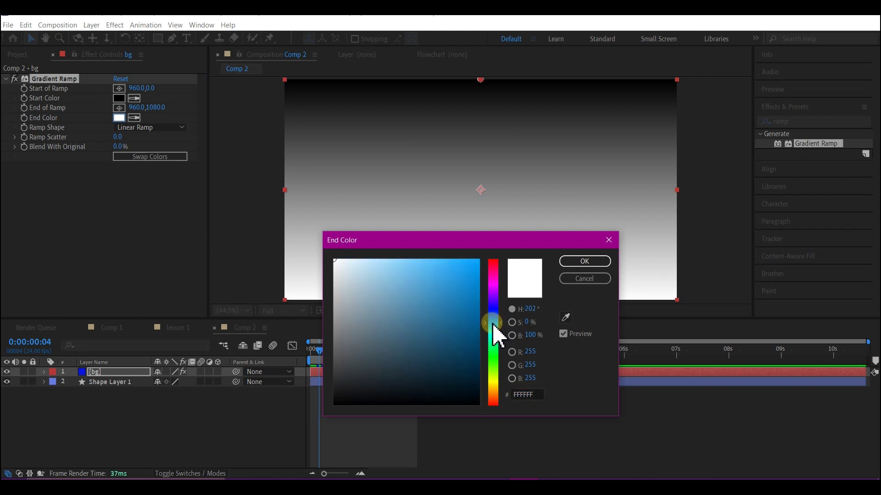
pyautogui.moveTo(472, 351); pyautogui.dragTo(508, 350)
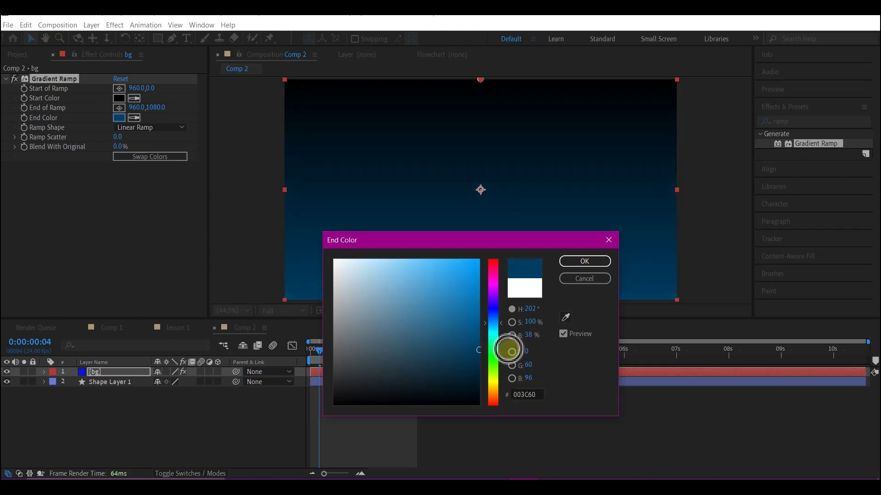
pyautogui.click(580, 266)
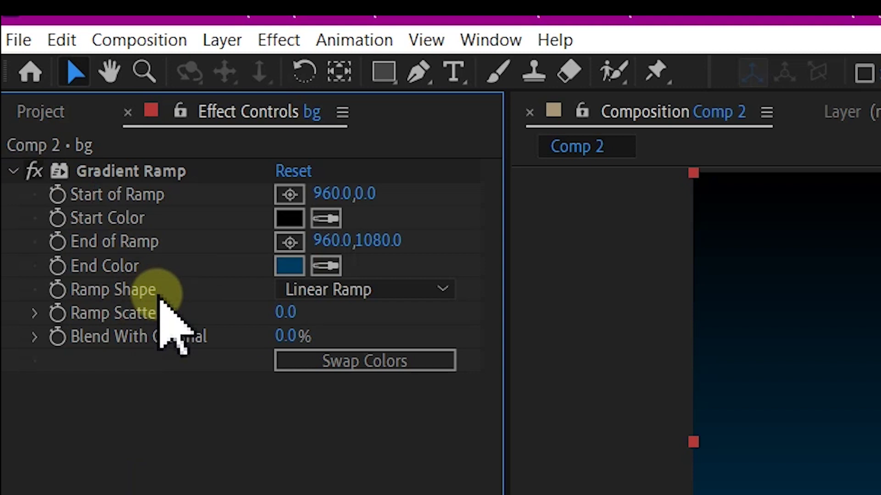
# - Switch the Gradient Ramp shape to Radial Ramp and swap its colours
pyautogui.click(353, 292)
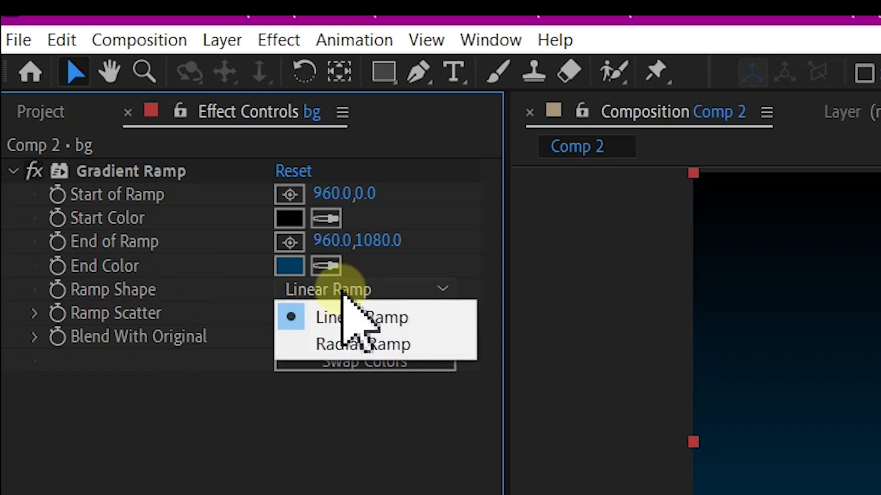
pyautogui.click(351, 347)
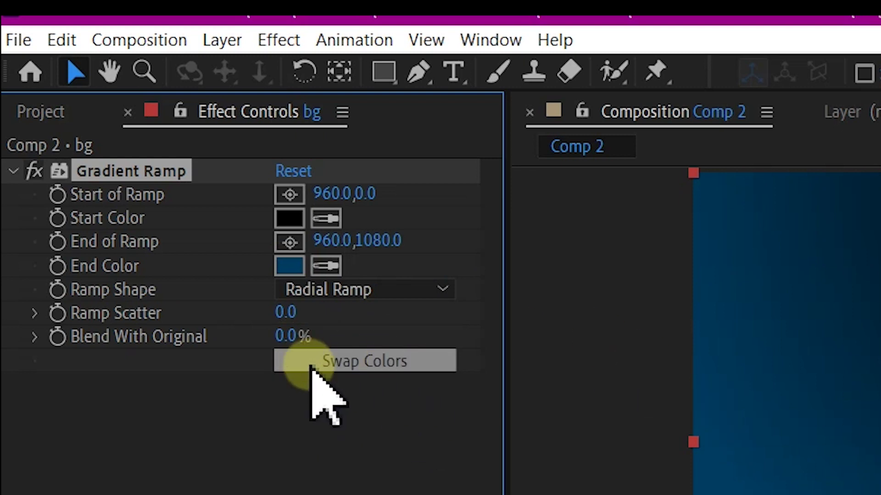
pyautogui.click(359, 364)
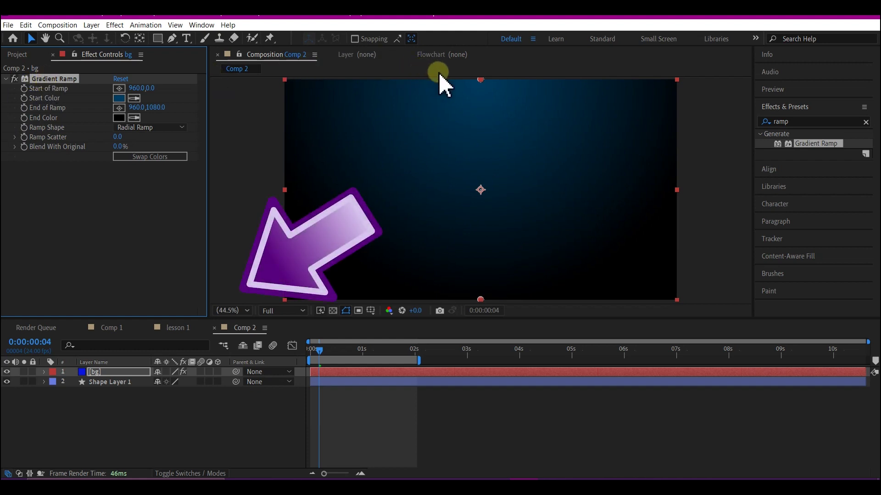
# - Zoom the viewer to 25% and move the ramp's start point to the frame centre (952, 532)
pyautogui.click(236, 314)
pyautogui.click(235, 316)
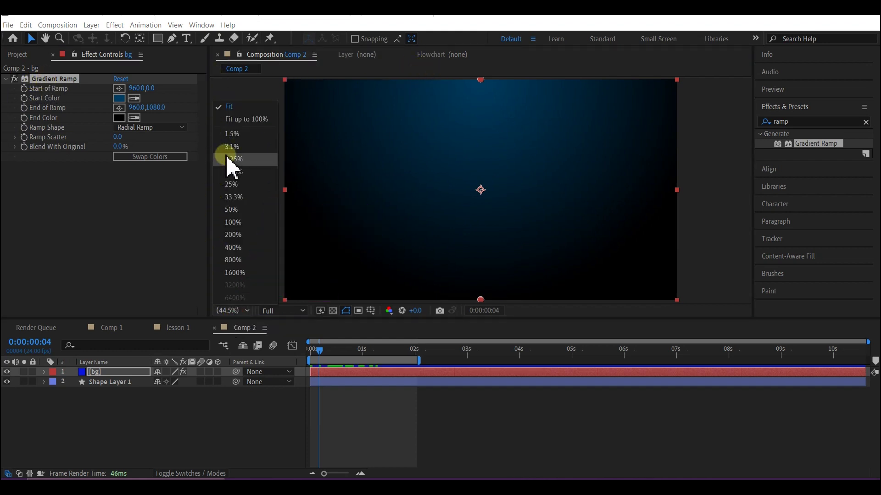
pyautogui.click(233, 184)
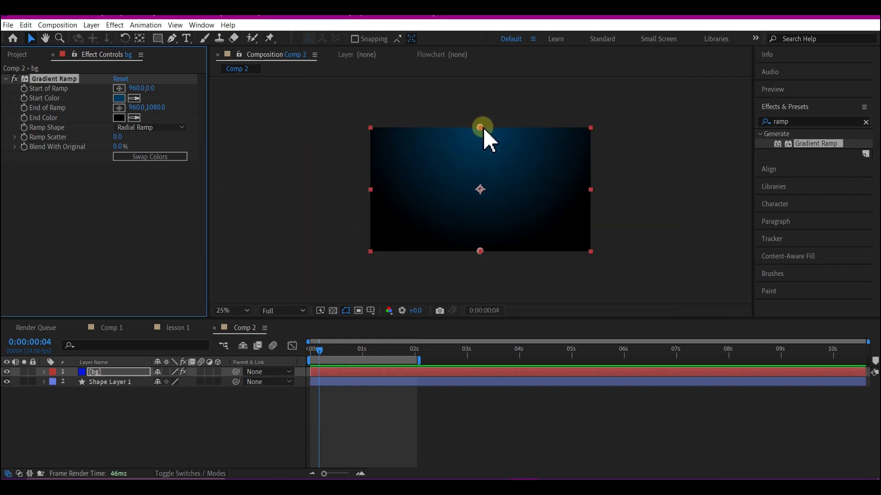
pyautogui.moveTo(481, 128); pyautogui.dragTo(481, 193)
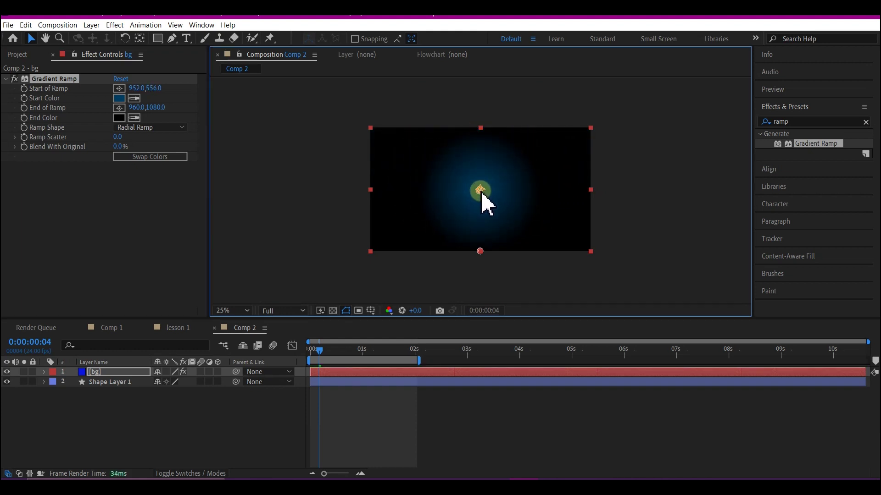
pyautogui.moveTo(481, 193); pyautogui.dragTo(480, 190)
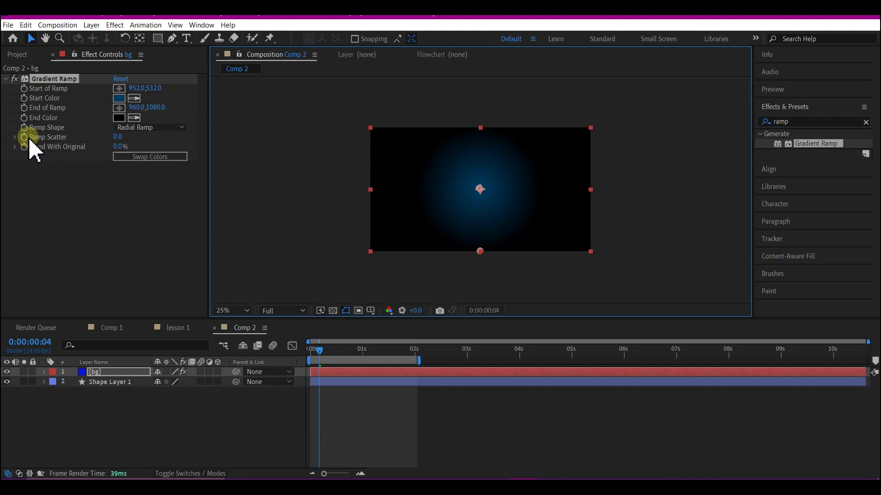
pyautogui.click(118, 137)
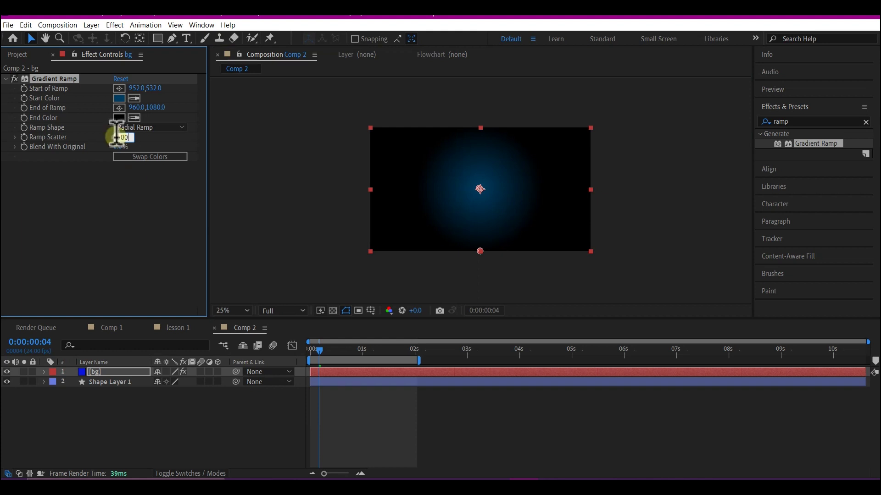
# - Set Ramp Scatter to 500 and move the bg layer below Shape Layer 1
pyautogui.press('Return')
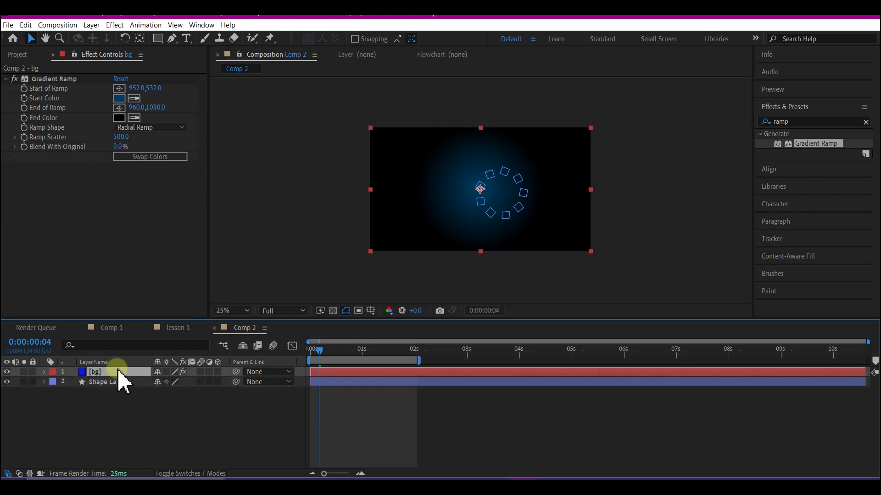
pyautogui.moveTo(115, 379); pyautogui.dragTo(116, 397)
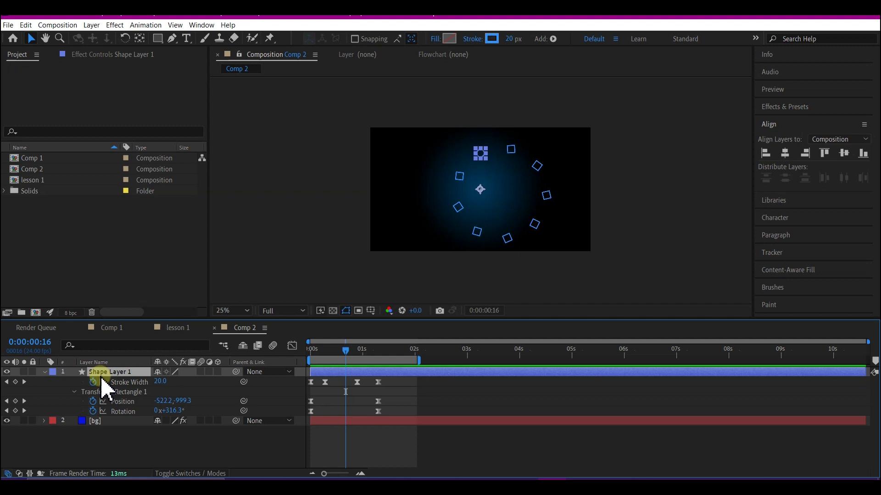
# - Show Shape Layer 1's Position and scrub X left to centre the ring
pyautogui.press('p')
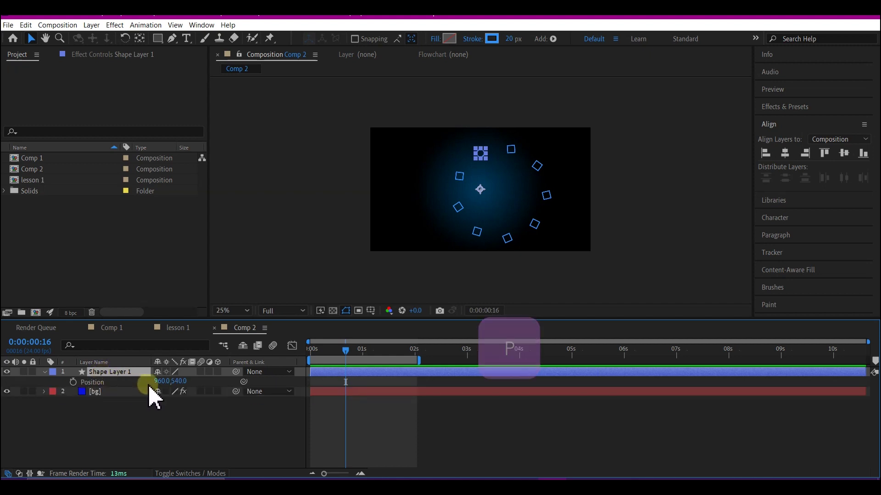
pyautogui.moveTo(156, 381); pyautogui.dragTo(21, 344)
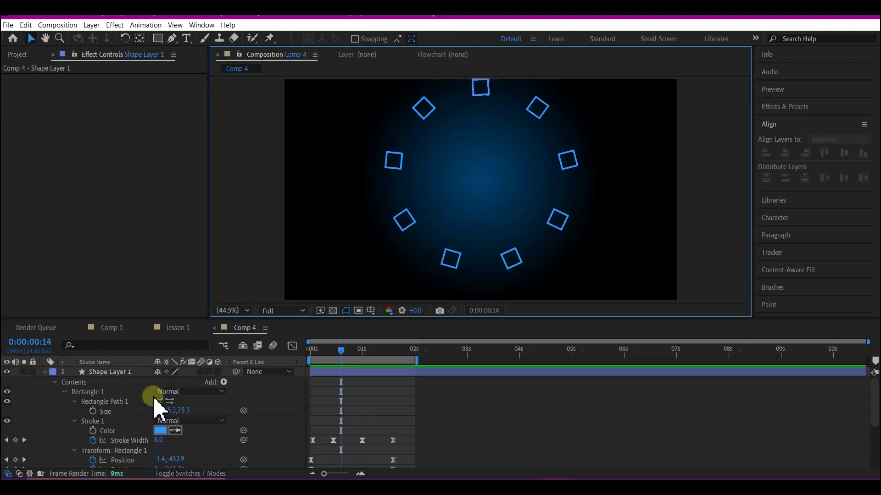
# - Add a second repeater to Shape Layer 1 with 15 copies
pyautogui.click(224, 382)
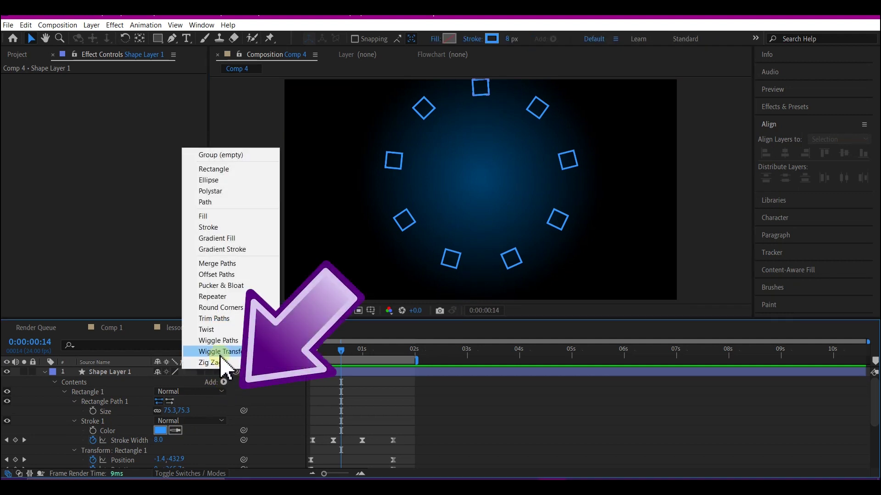
pyautogui.click(215, 296)
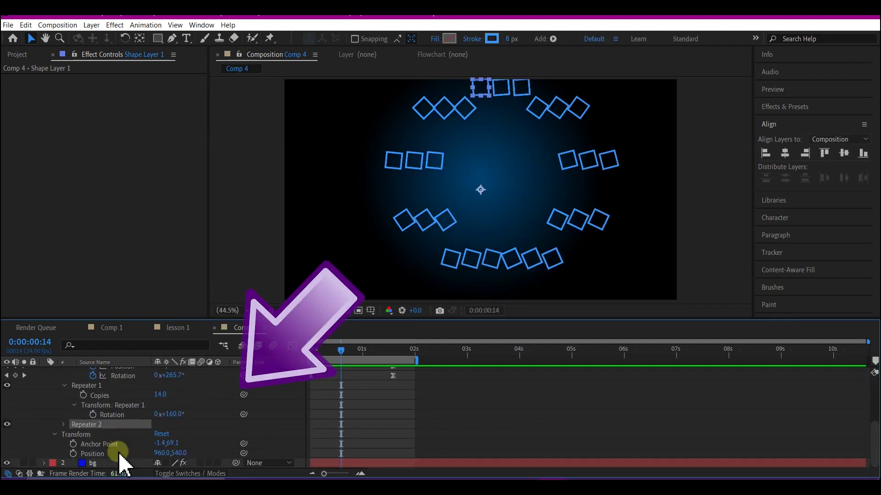
pyautogui.click(63, 424)
pyautogui.moveTo(129, 435); pyautogui.dragTo(163, 435)
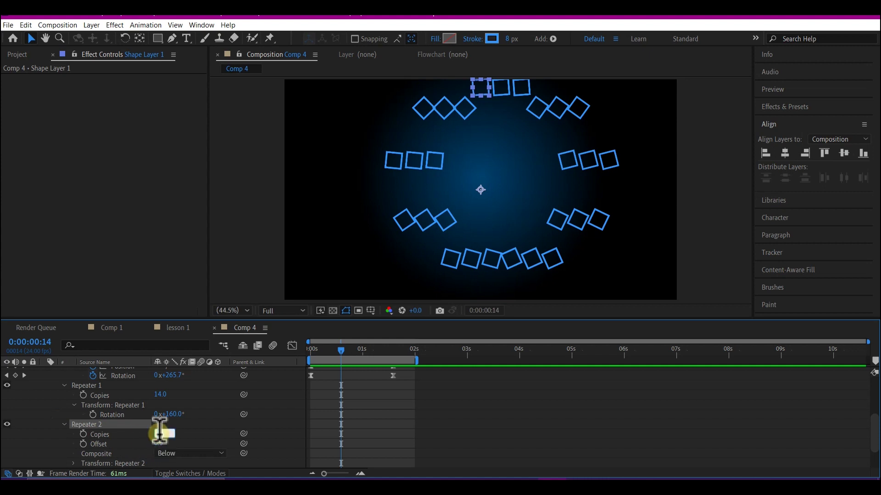
pyautogui.write('15')
pyautogui.press('Return')
pyautogui.scroll(-2, 69, 436)
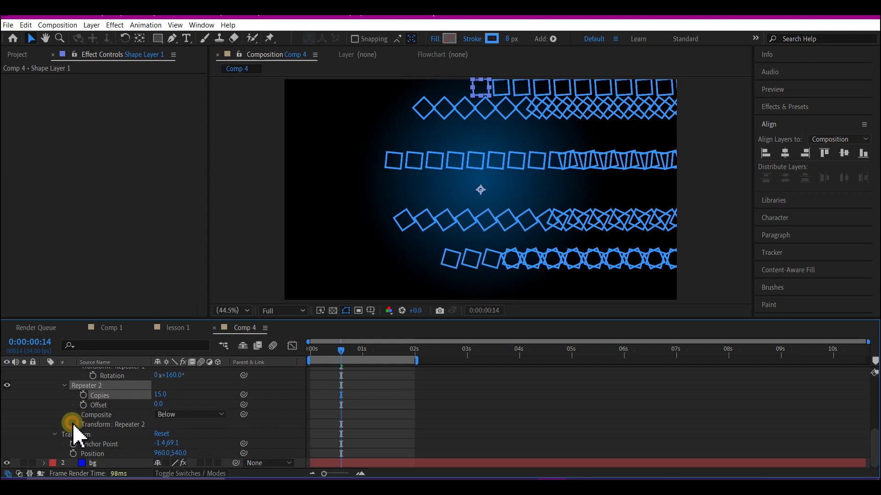
# - Set Repeater 2's transform position to 0,0 and scale to 50%
pyautogui.click(73, 424)
pyautogui.click(161, 424)
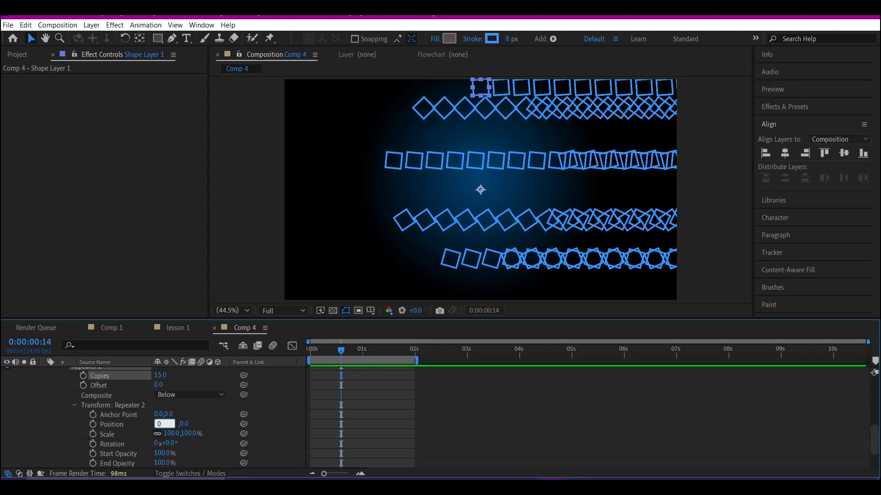
pyautogui.write('0')
pyautogui.press('Return')
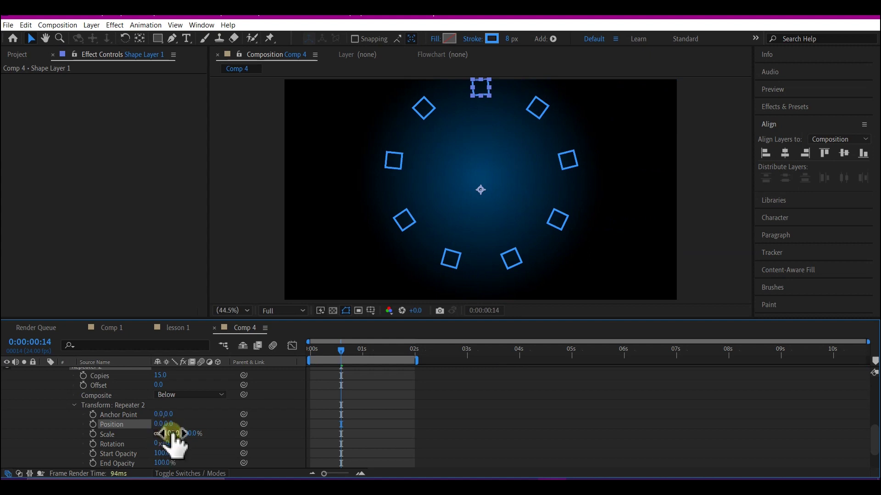
pyautogui.click(172, 434)
pyautogui.write('50')
pyautogui.press('Return')
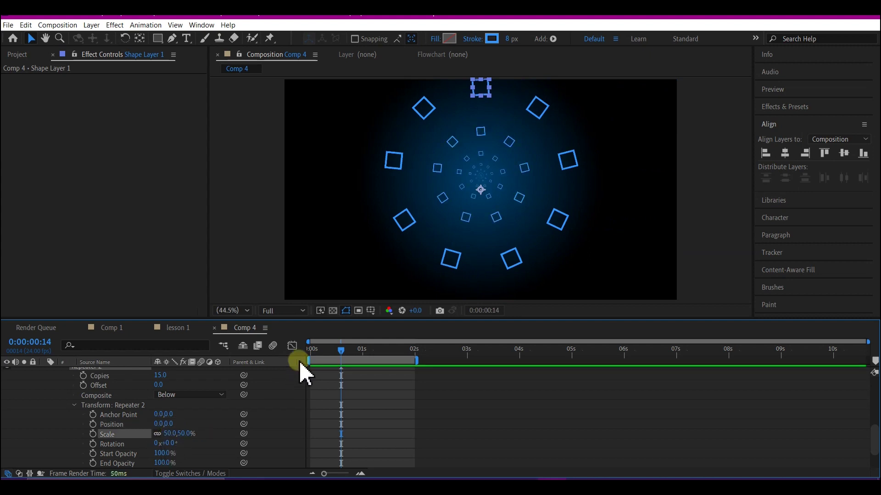
pyautogui.moveTo(345, 356); pyautogui.dragTo(307, 356)
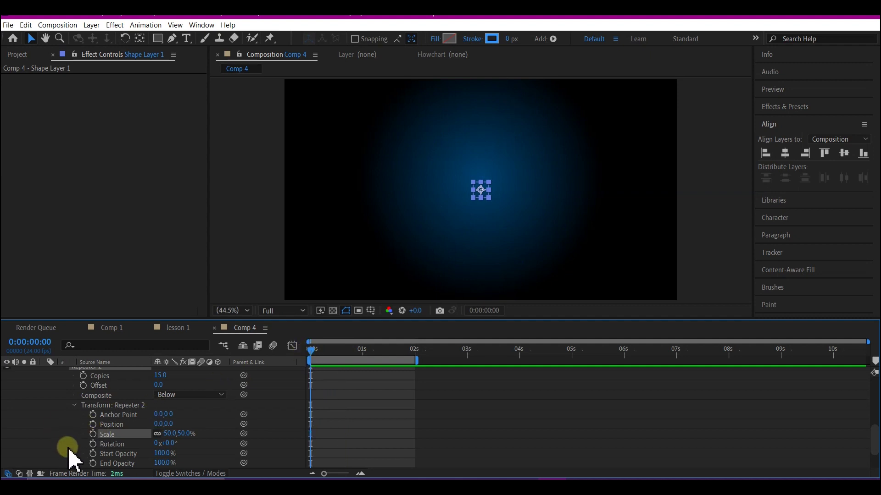
# - Keyframe Repeater 2's rotation from 0° at 0 s to 45° at 2 s
pyautogui.click(92, 443)
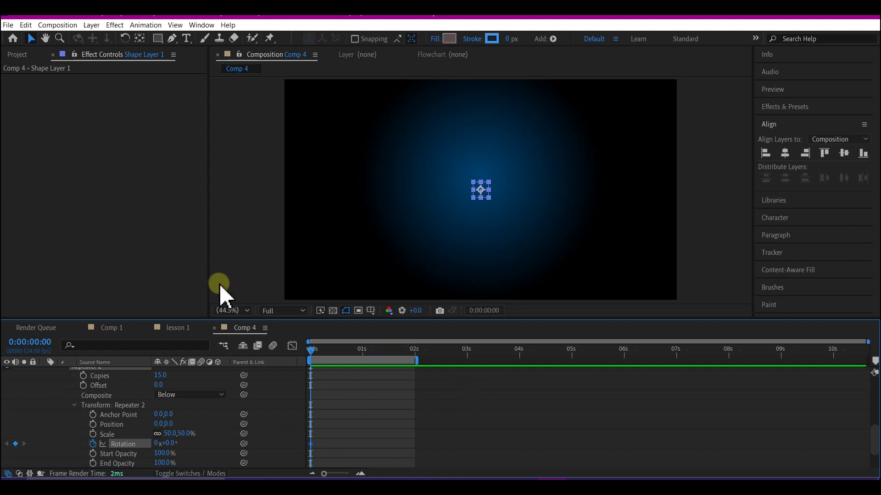
pyautogui.moveTo(312, 352); pyautogui.dragTo(415, 352)
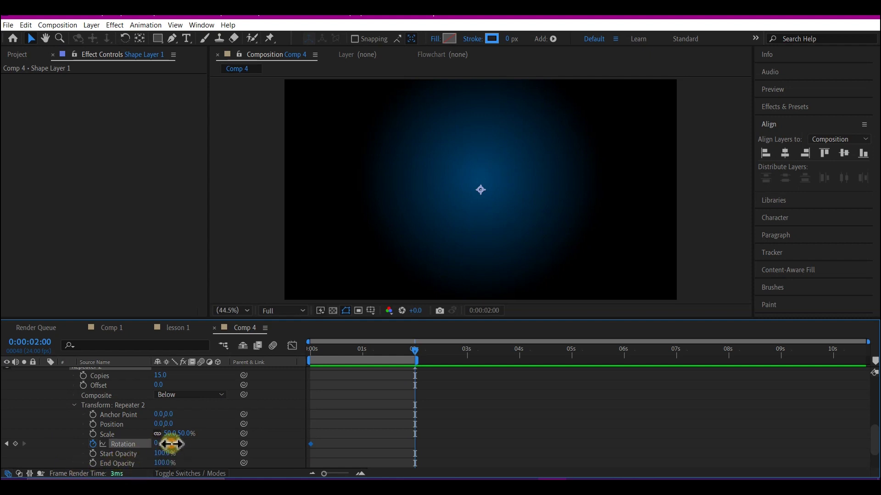
pyautogui.write('45')
pyautogui.press('Return')
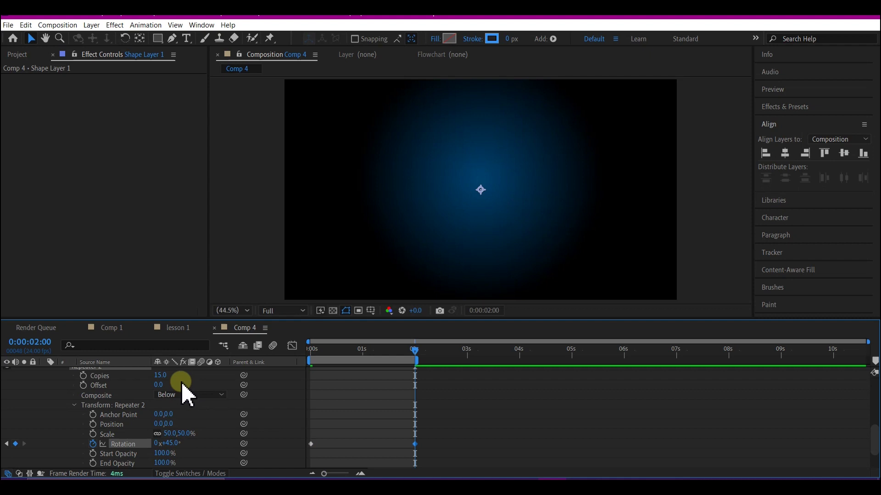
pyautogui.moveTo(322, 352); pyautogui.dragTo(292, 351)
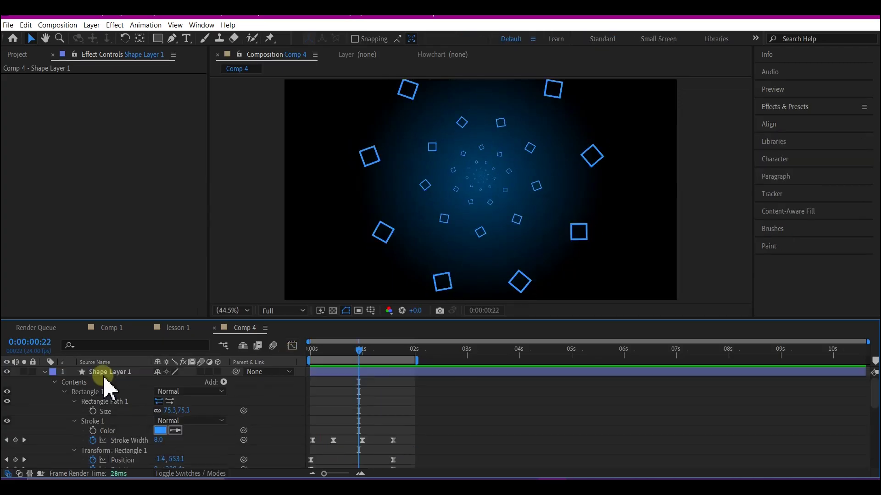
# - Apply Effect > Stylize > Glow to Shape Layer 1 at default settings
pyautogui.click(107, 375)
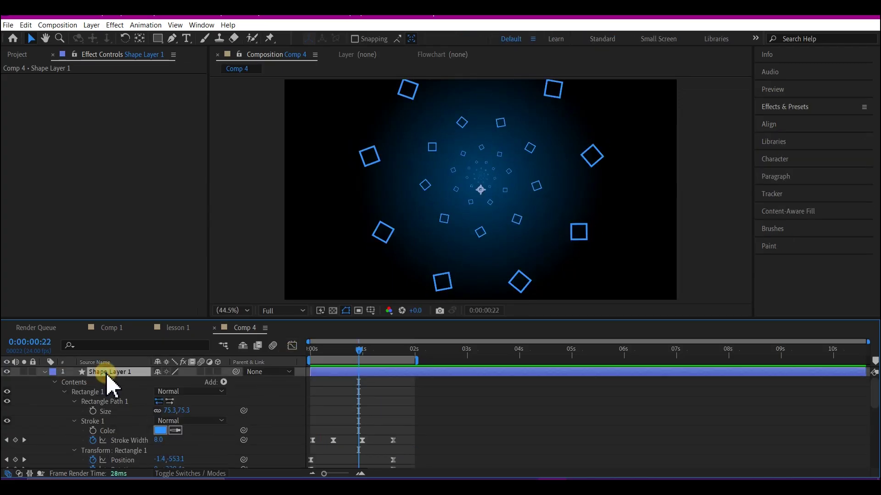
pyautogui.click(115, 25)
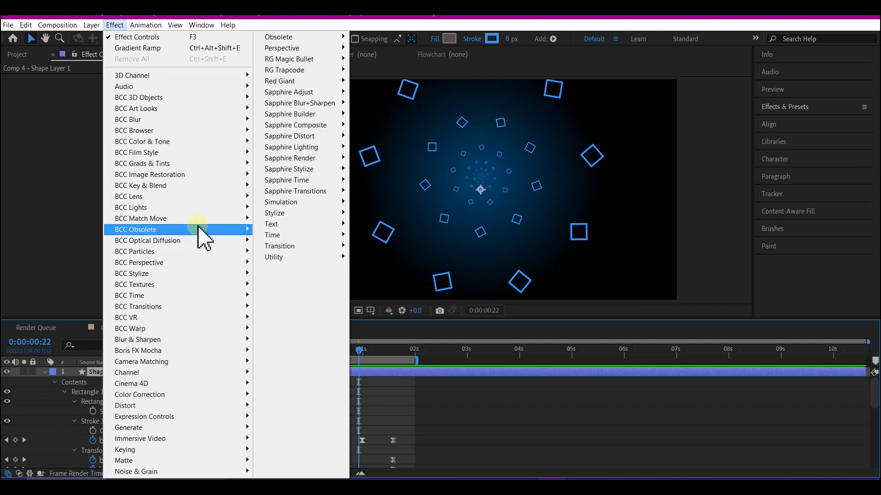
pyautogui.moveTo(246, 210)
pyautogui.moveTo(294, 219)
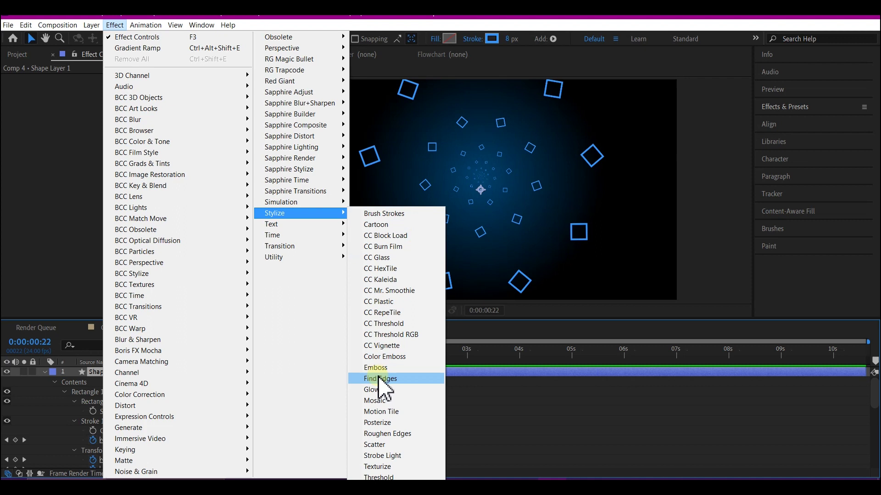
pyautogui.click(384, 390)
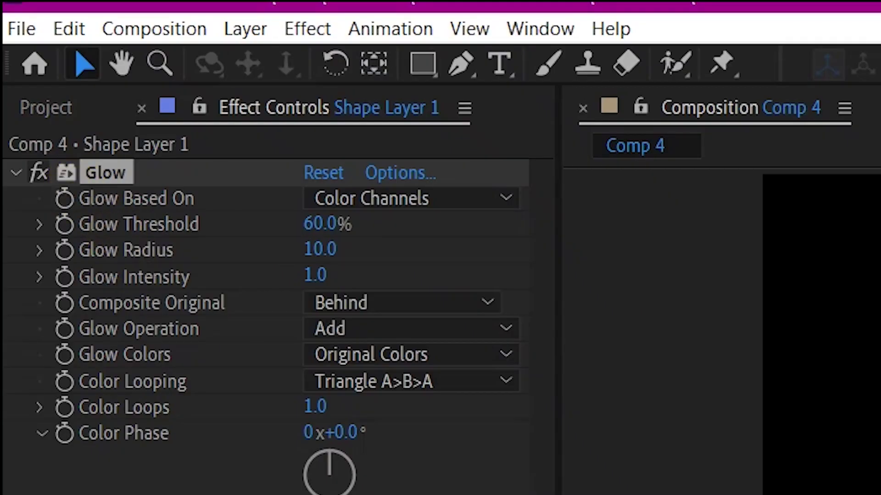
# - Set Shape Layer 1's Glow Radius to 30 and Intensity to 3, keeping Glow Colors on Original Colors
pyautogui.click(321, 249)
pyautogui.write('30')
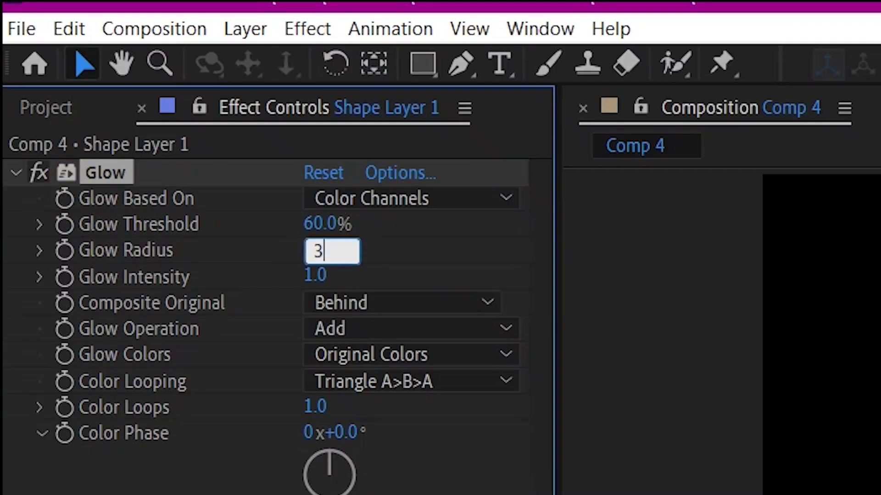
pyautogui.press('Return')
pyautogui.click(315, 274)
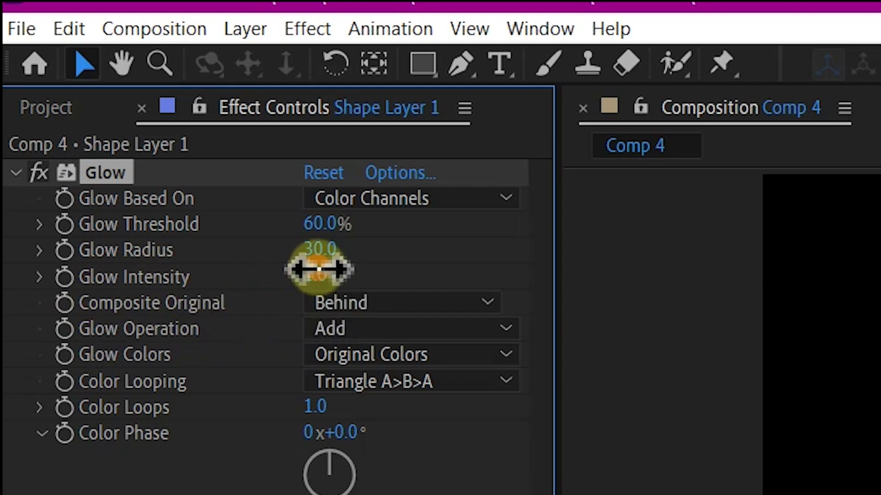
pyautogui.write('3')
pyautogui.press('Return')
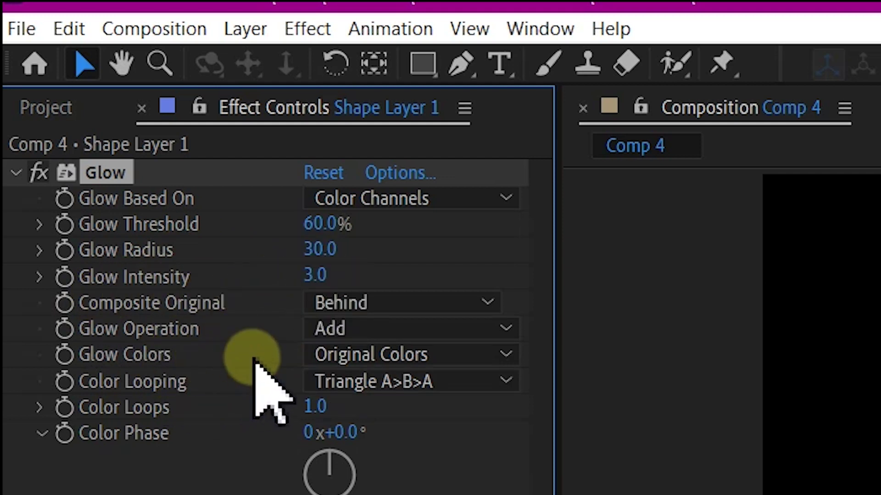
pyautogui.click(337, 358)
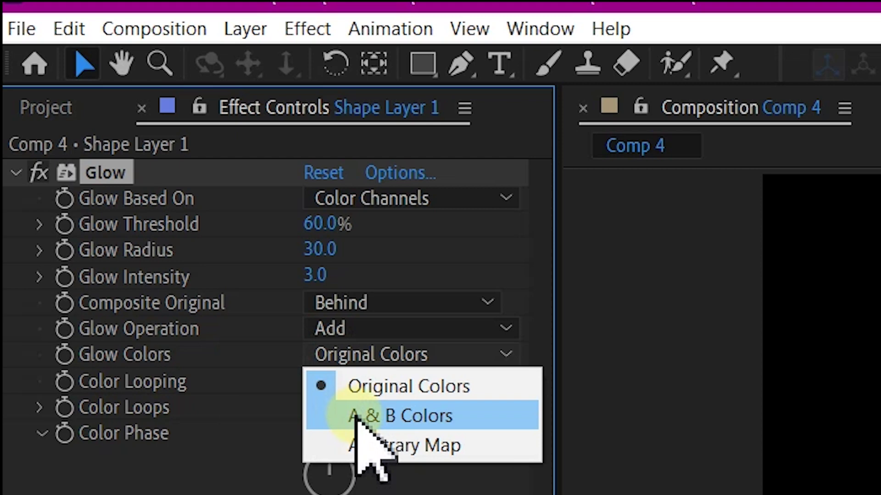
pyautogui.click(391, 386)
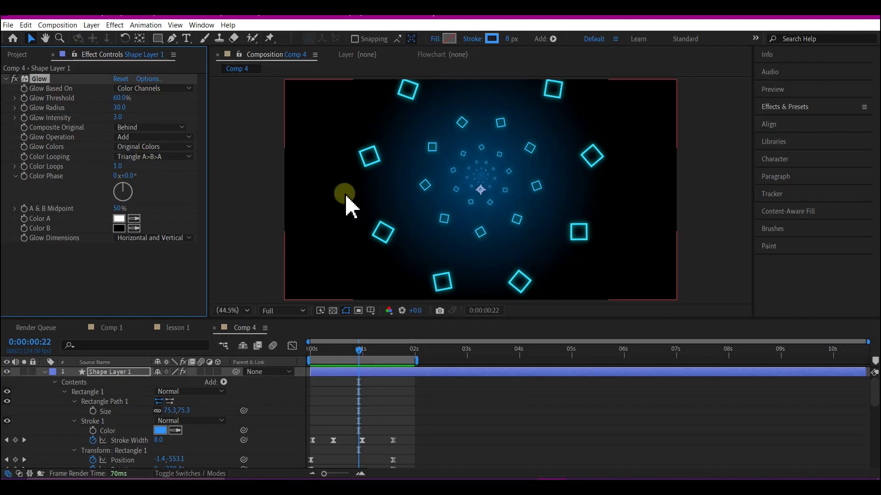
pyautogui.moveTo(334, 351); pyautogui.dragTo(306, 351)
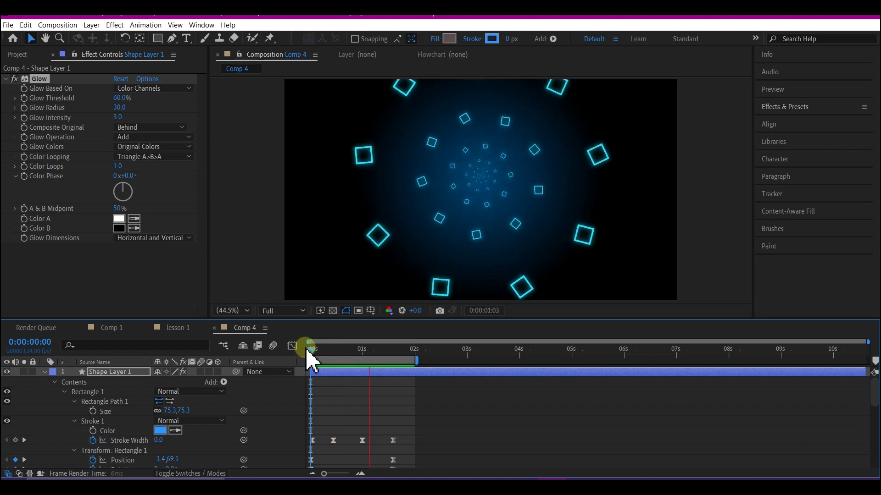